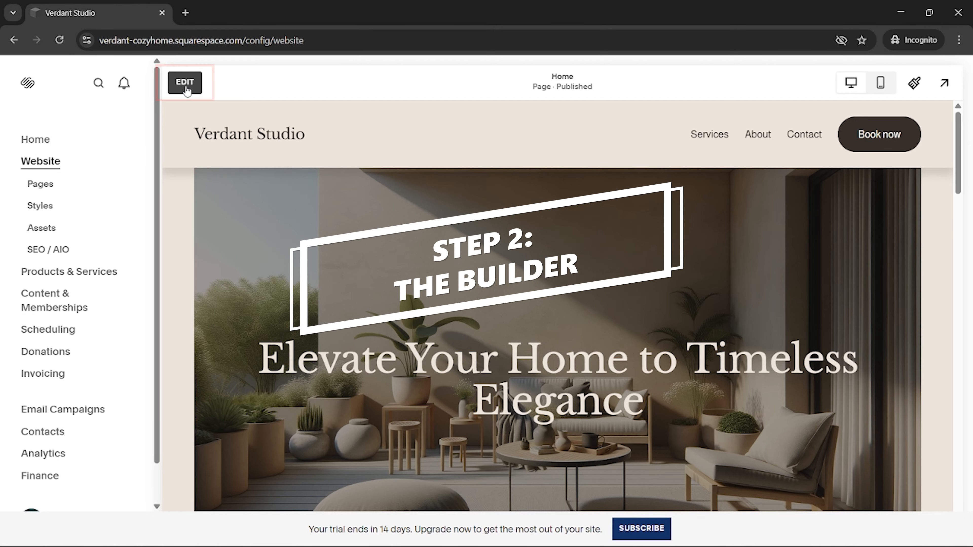
- Open the Home page for editing and reposition the Intermediate Service card in the "Services we offer" section
{"action": "left_click", "coordinate": [186, 83]}
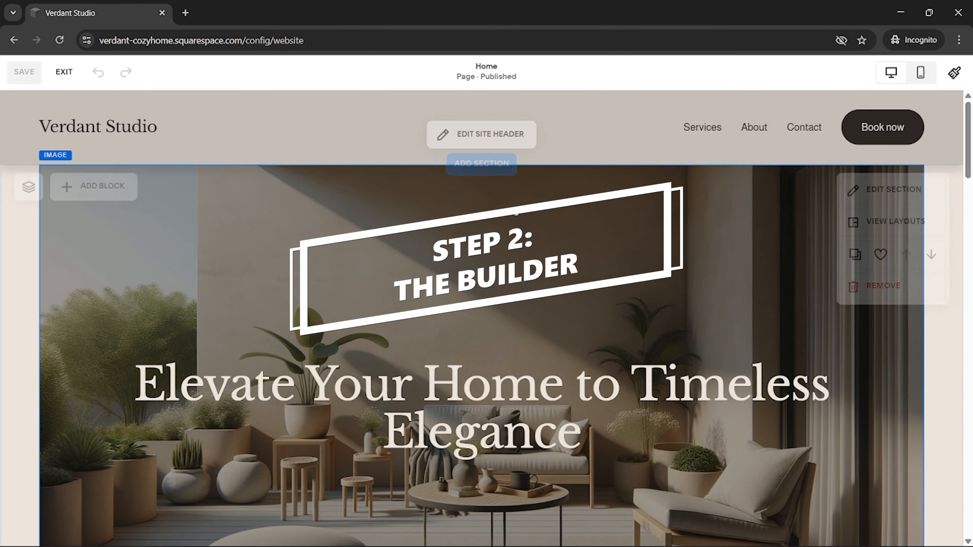
{"action": "mouse_move", "coordinate": [799, 247]}
{"action": "scroll", "coordinate": [800, 248], "scroll_direction": "down", "scroll_amount": 15}
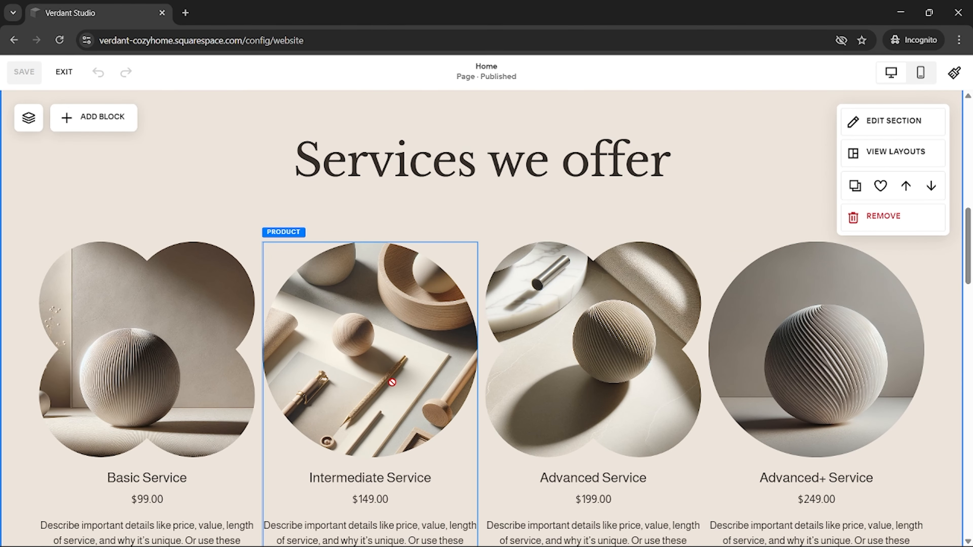
{"action": "left_click_drag", "start_coordinate": [392, 382], "coordinate": [380, 358]}
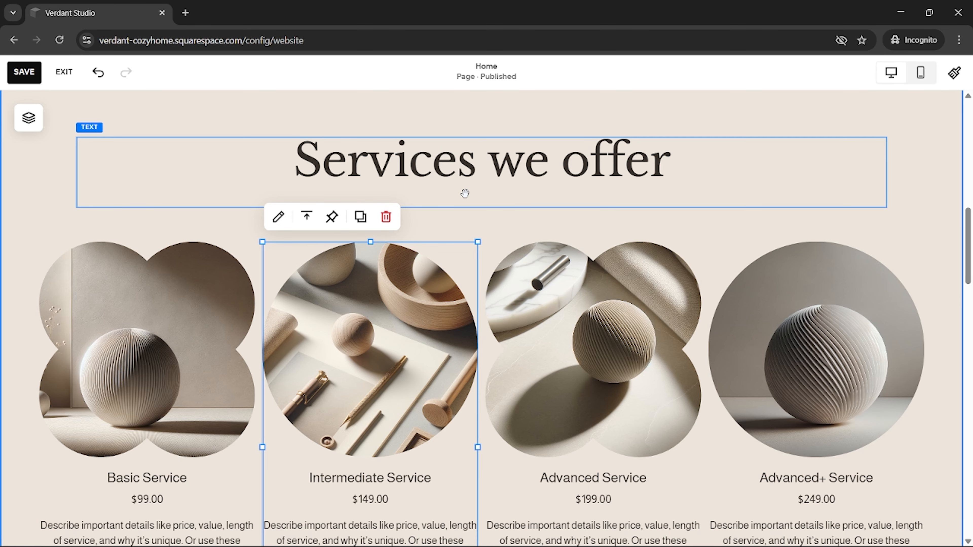
{"action": "scroll", "coordinate": [549, 240], "scroll_direction": "down", "scroll_amount": 15}
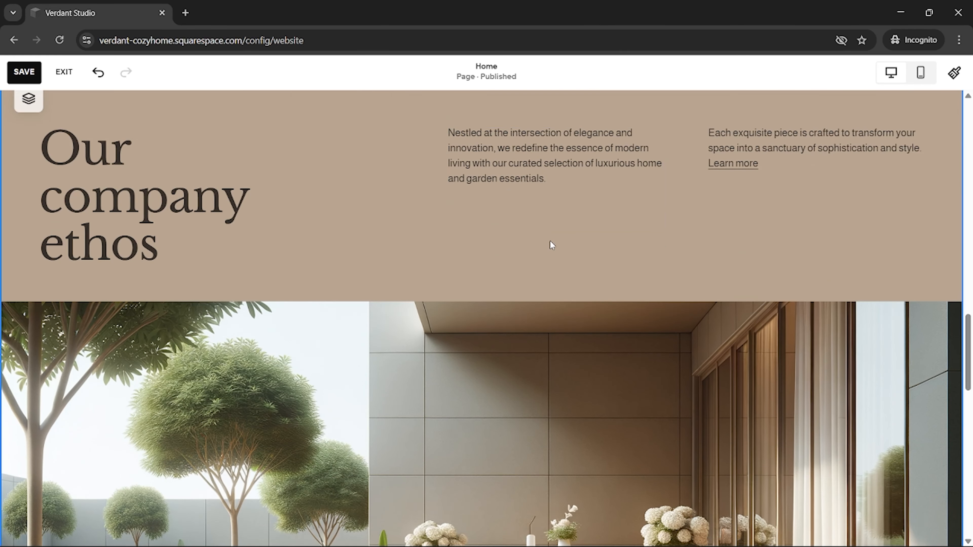
- Shrink the garden patio image below the "Our company ethos" heading from its upper-left corner and move it up within the section
{"action": "scroll", "coordinate": [550, 241], "scroll_direction": "down", "scroll_amount": 4}
{"action": "left_click_drag", "start_coordinate": [494, 271], "coordinate": [437, 234]}
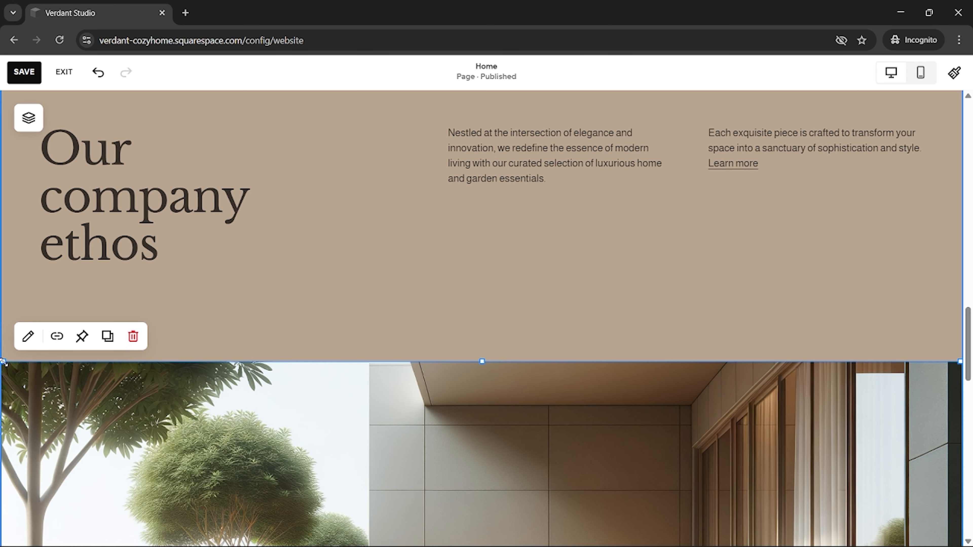
{"action": "left_click_drag", "start_coordinate": [3, 361], "coordinate": [234, 422]}
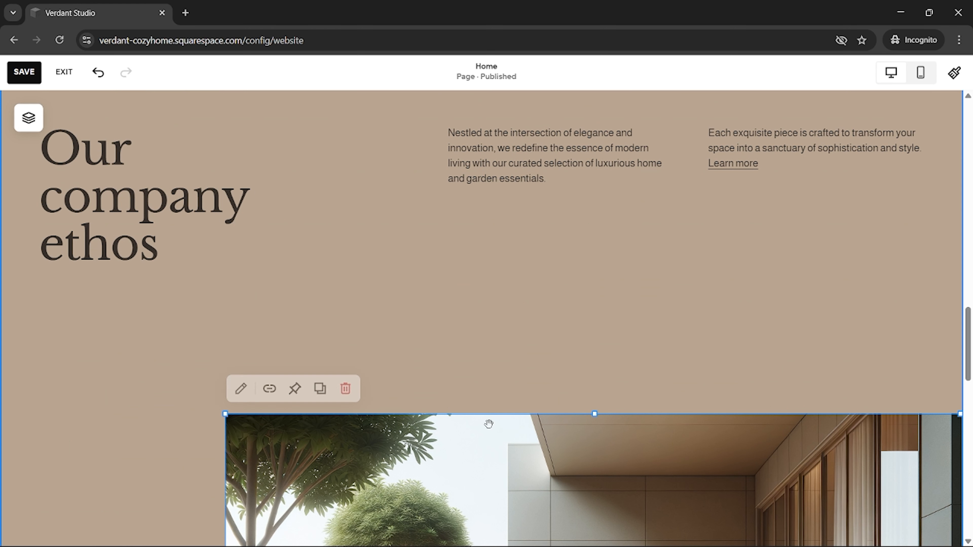
{"action": "left_click_drag", "start_coordinate": [529, 433], "coordinate": [549, 252]}
{"action": "left_click_drag", "start_coordinate": [602, 340], "coordinate": [606, 316]}
- Rearrange further blocks on the Home page by moving and resizing them within their sections
{"action": "left_click", "coordinate": [140, 403]}
{"action": "scroll", "coordinate": [141, 404], "scroll_direction": "up", "scroll_amount": 3}
{"action": "scroll", "coordinate": [556, 356], "scroll_direction": "down", "scroll_amount": 3}
{"action": "left_click_drag", "start_coordinate": [571, 349], "coordinate": [344, 441]}
{"action": "scroll", "coordinate": [574, 407], "scroll_direction": "down", "scroll_amount": 2}
{"action": "left_click_drag", "start_coordinate": [740, 371], "coordinate": [926, 369]}
{"action": "scroll", "coordinate": [624, 363], "scroll_direction": "down", "scroll_amount": 10}
{"action": "mouse_move", "coordinate": [392, 330]}
{"action": "left_mouse_down"}
{"action": "mouse_move", "coordinate": [375, 317]}
{"action": "mouse_move", "coordinate": [392, 327]}
{"action": "left_mouse_up"}
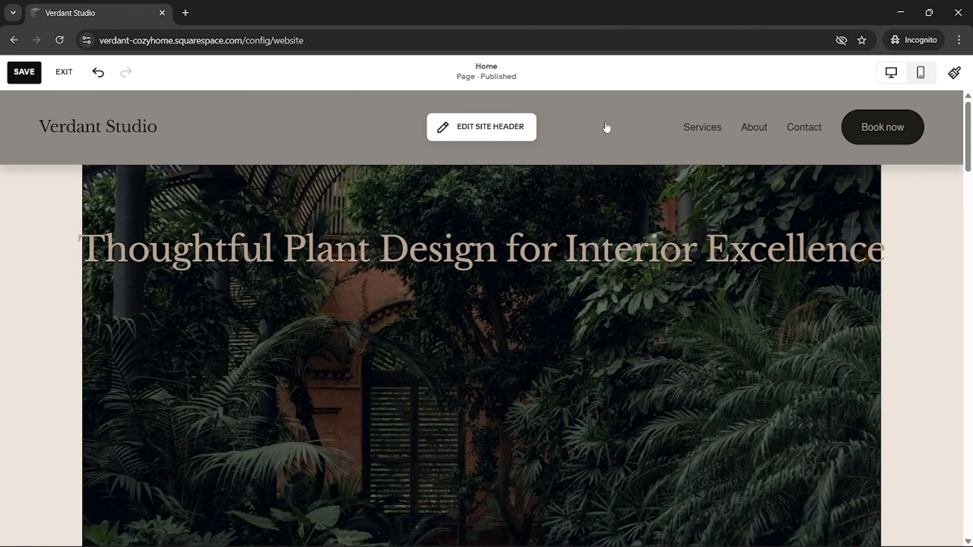
- Generate new text for the hero heading with Squarespace AI using the prompt "short professional headline for a design indoor plant studio"
{"action": "left_click", "coordinate": [446, 252]}
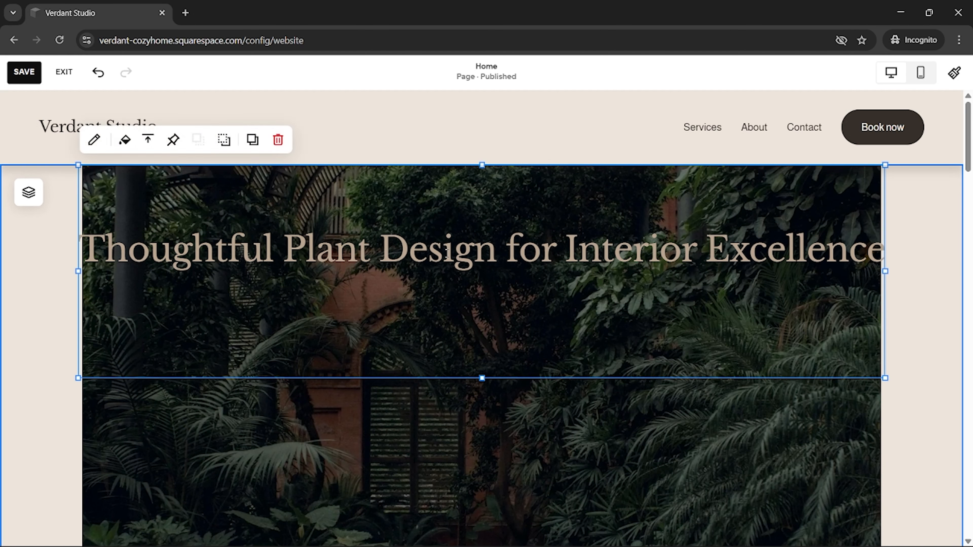
{"action": "double_click", "coordinate": [446, 252]}
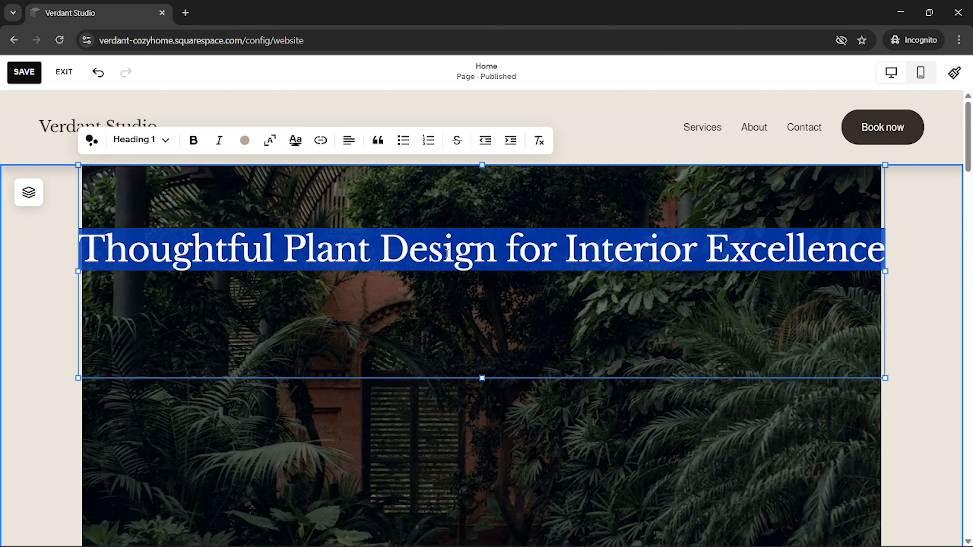
{"action": "left_click", "coordinate": [97, 146]}
{"action": "key", "text": "super+v"}
{"action": "scroll", "coordinate": [226, 331], "scroll_direction": "down", "scroll_amount": 5}
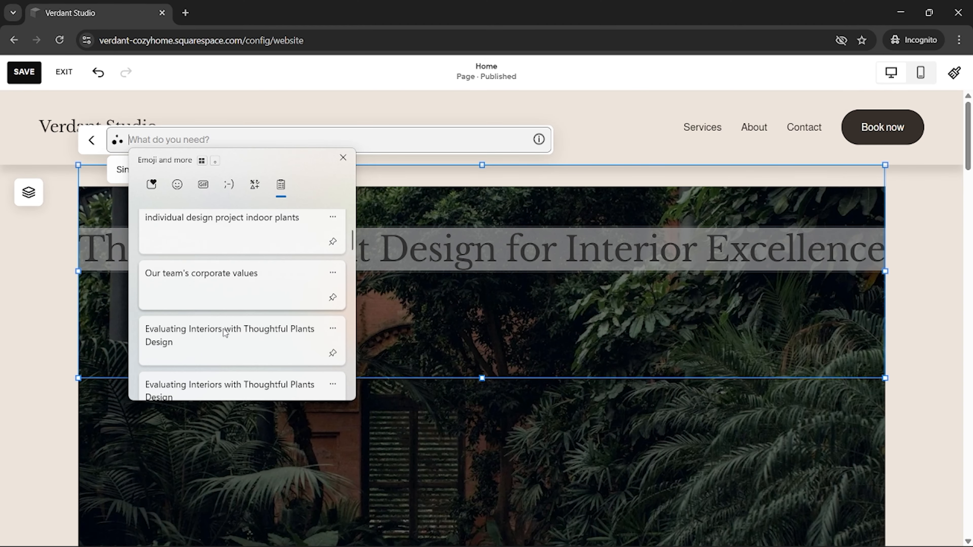
{"action": "left_click", "coordinate": [218, 345]}
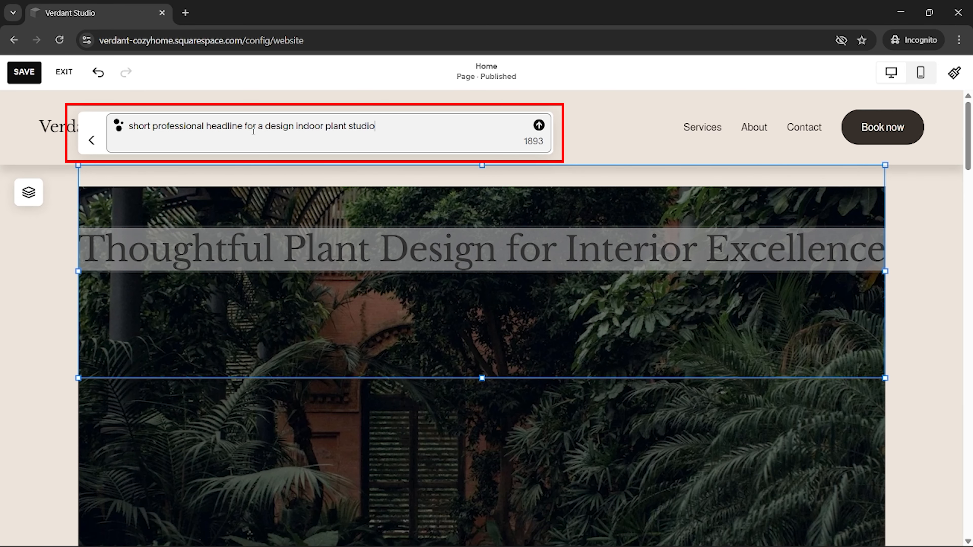
{"action": "left_click", "coordinate": [539, 127]}
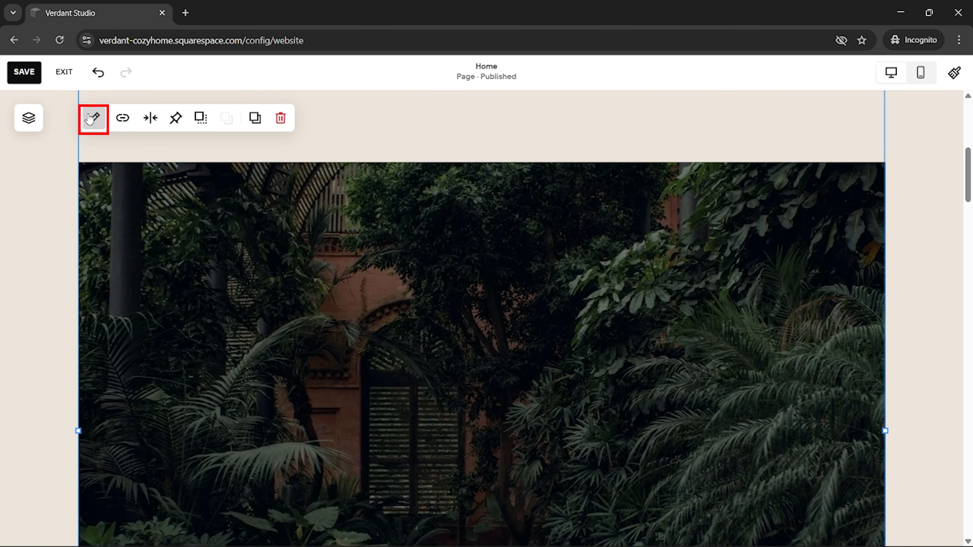
- Start replacing the hero image with a stock image and search the free stock images for "aesthetic indoor plants"
{"action": "left_click", "coordinate": [93, 118]}
{"action": "left_click", "coordinate": [797, 270]}
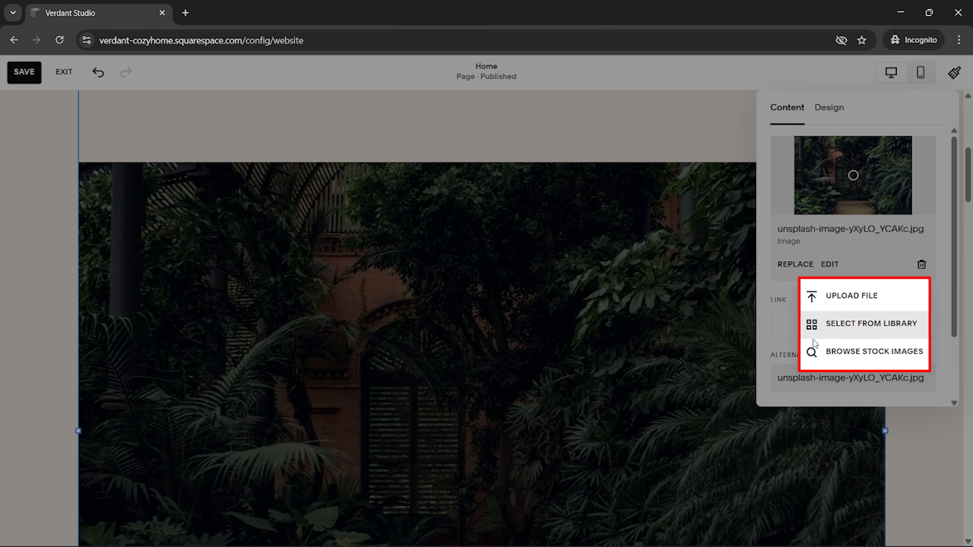
{"action": "left_click", "coordinate": [841, 349]}
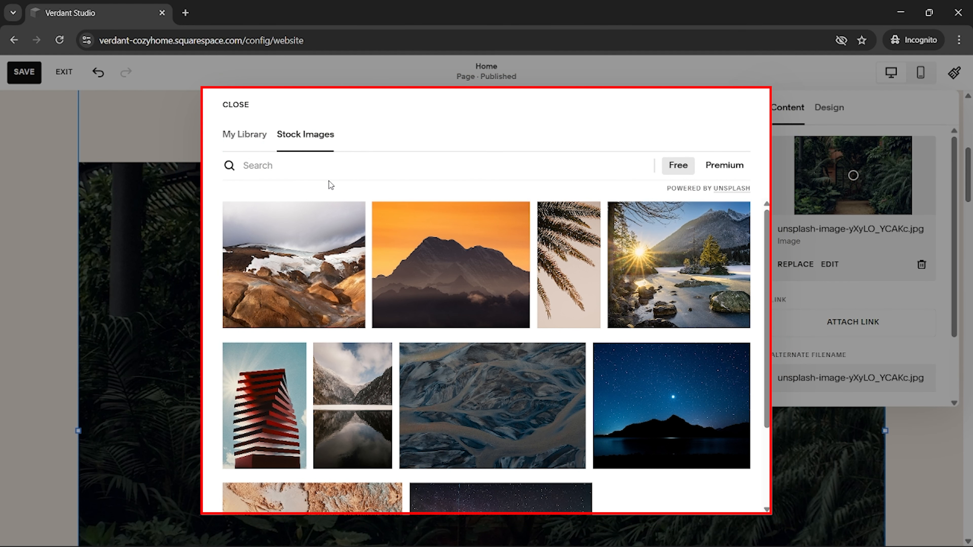
{"action": "key", "text": "super+v"}
{"action": "scroll", "coordinate": [326, 337], "scroll_direction": "down", "scroll_amount": 5}
{"action": "scroll", "coordinate": [330, 339], "scroll_direction": "down", "scroll_amount": 1}
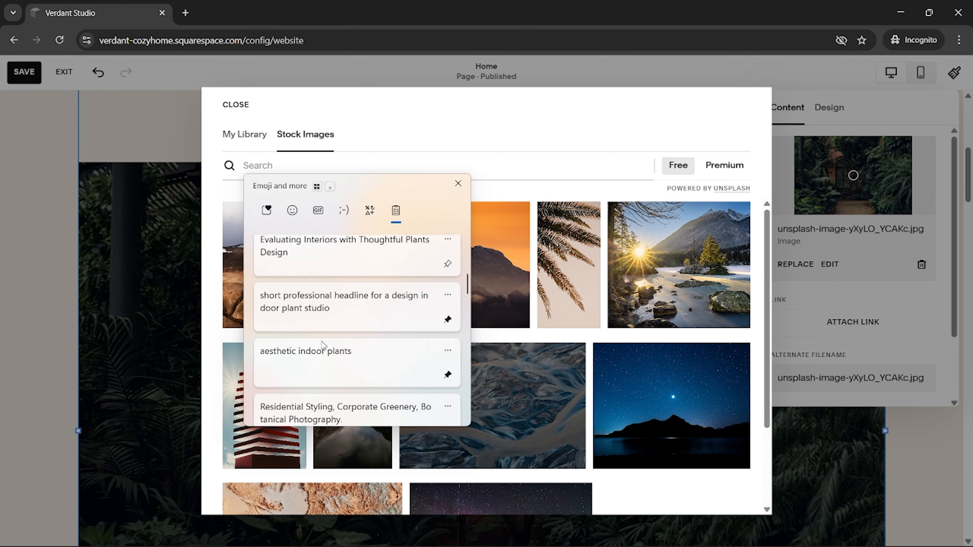
{"action": "left_click", "coordinate": [335, 364]}
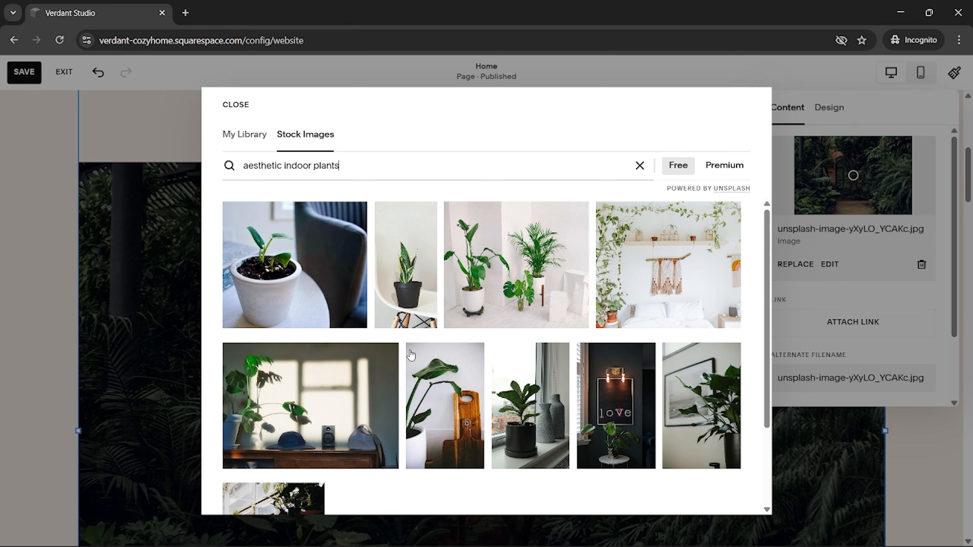
- Add the stock photo of a grey armchair with plants against a green wall as the hero image and save the Home page
{"action": "scroll", "coordinate": [446, 351], "scroll_direction": "down", "scroll_amount": 10}
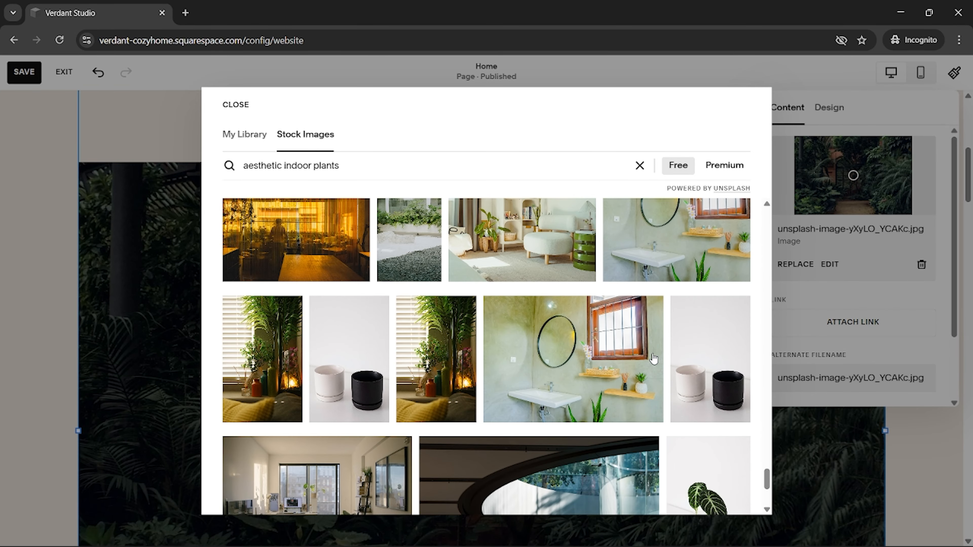
{"action": "scroll", "coordinate": [654, 359], "scroll_direction": "down", "scroll_amount": 3}
{"action": "scroll", "coordinate": [643, 358], "scroll_direction": "down", "scroll_amount": 5}
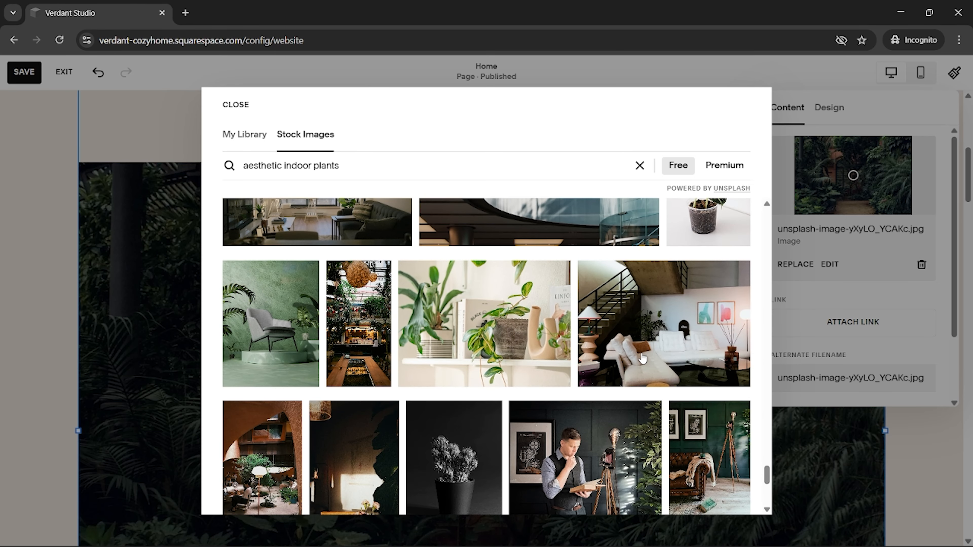
{"action": "left_click", "coordinate": [280, 339]}
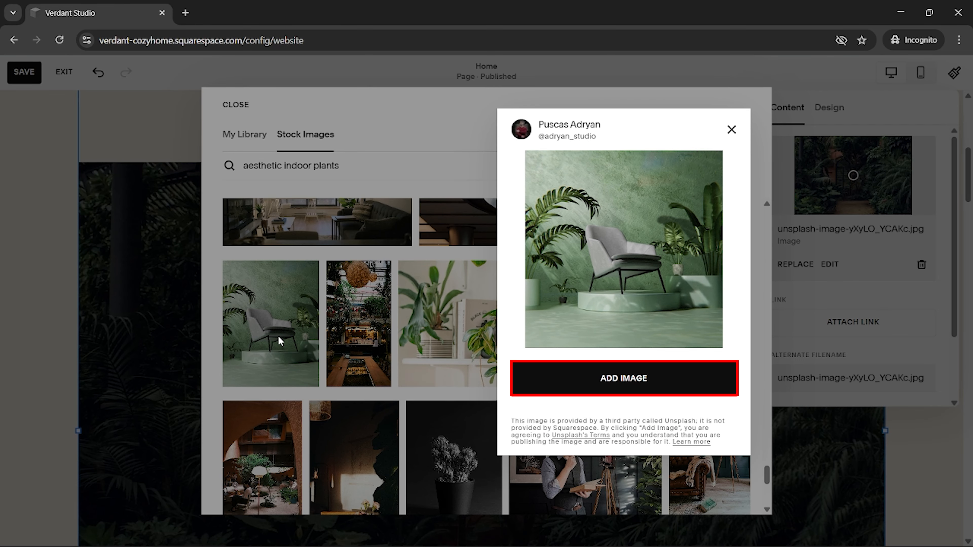
{"action": "left_click", "coordinate": [623, 379]}
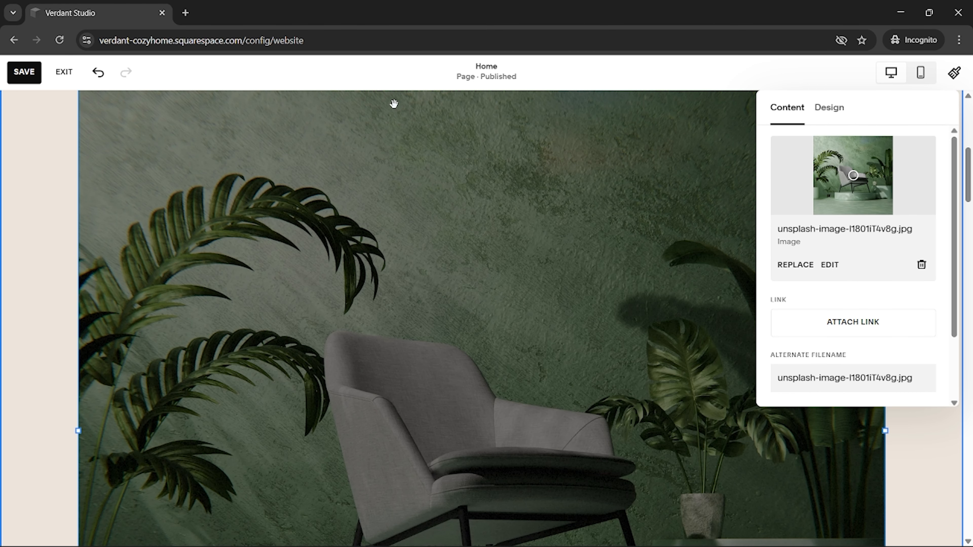
{"action": "left_click", "coordinate": [24, 72]}
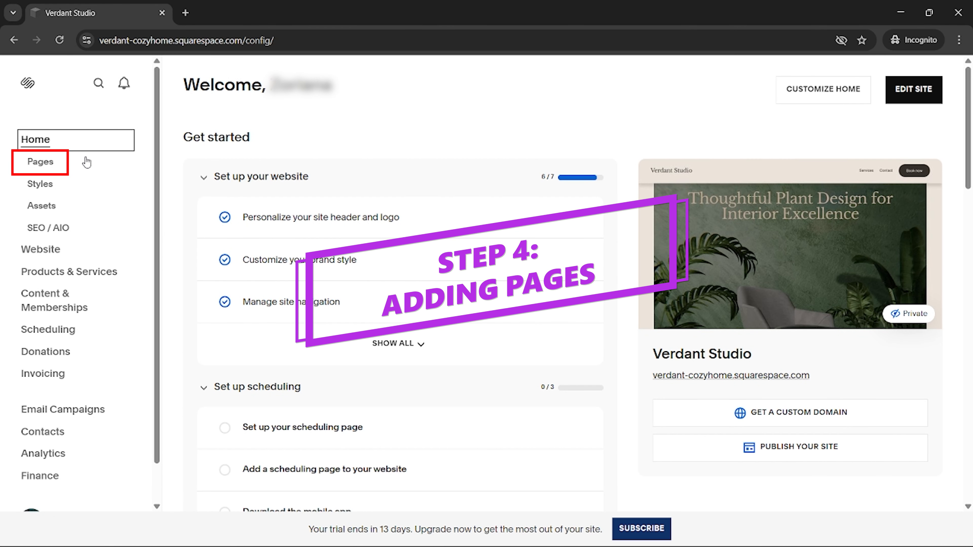
- Add an About page to the main navigation using the "Who We Are" page layout
{"action": "left_click", "coordinate": [56, 167]}
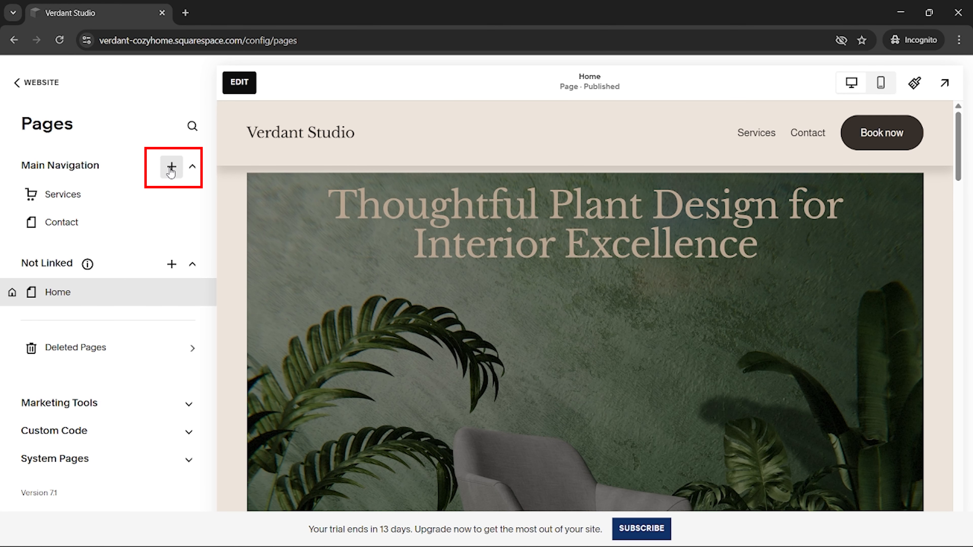
{"action": "left_click", "coordinate": [171, 167]}
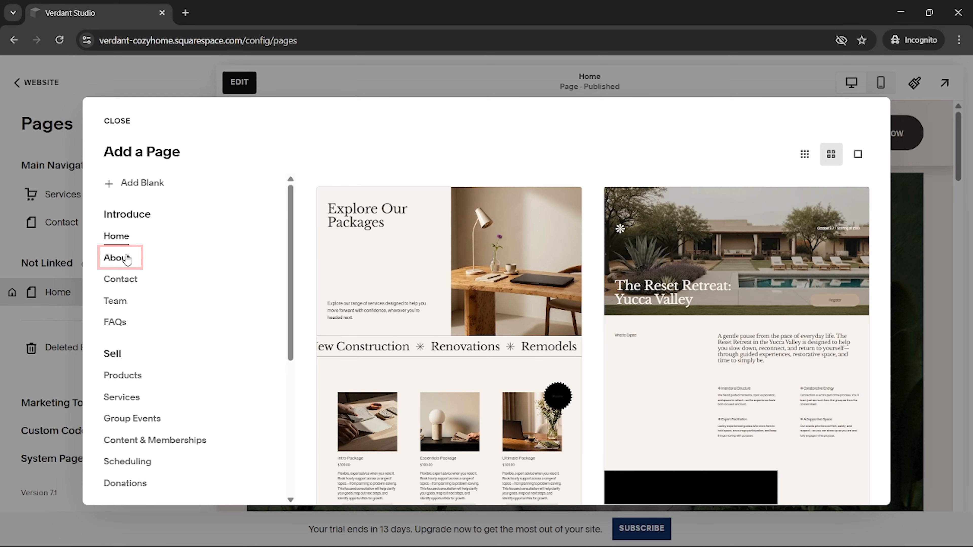
{"action": "left_click", "coordinate": [128, 259]}
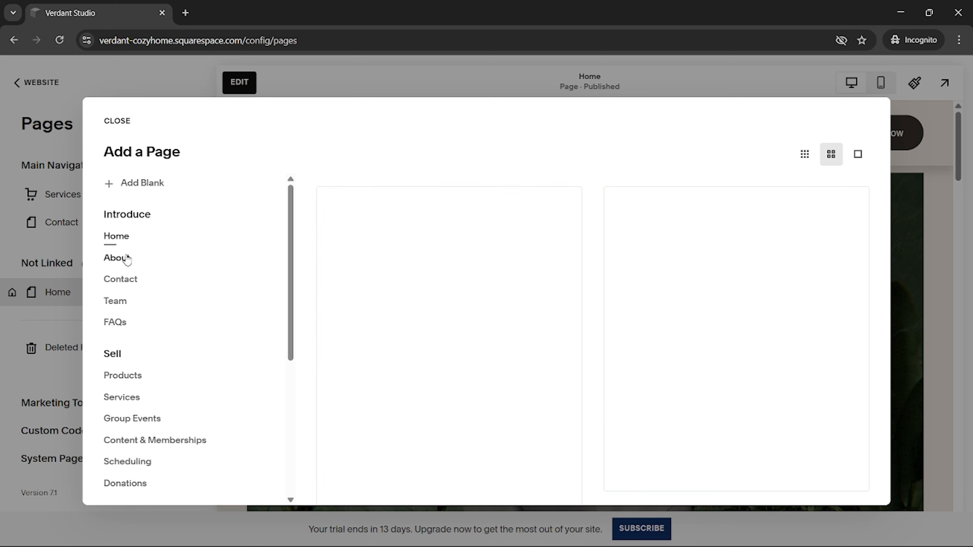
{"action": "scroll", "coordinate": [396, 275], "scroll_direction": "down", "scroll_amount": 10}
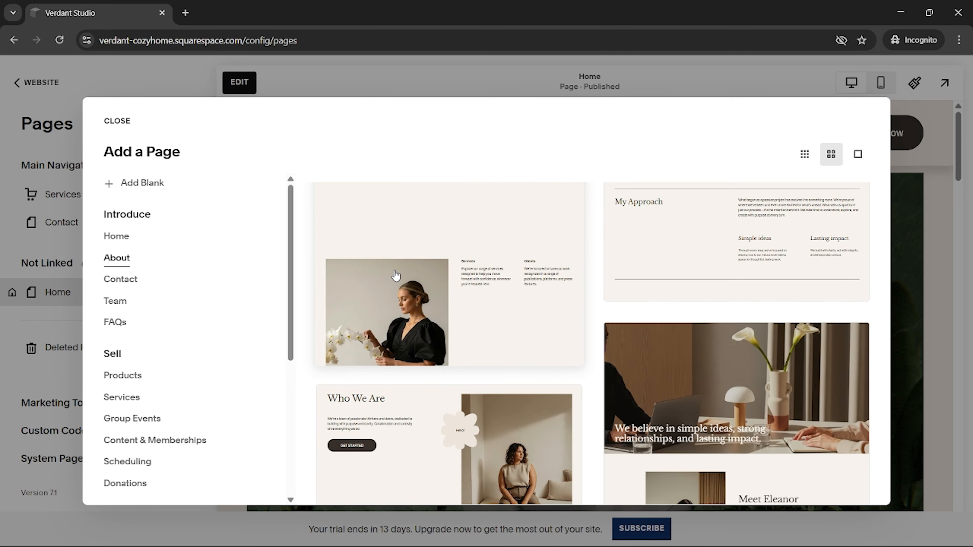
{"action": "left_click", "coordinate": [402, 298]}
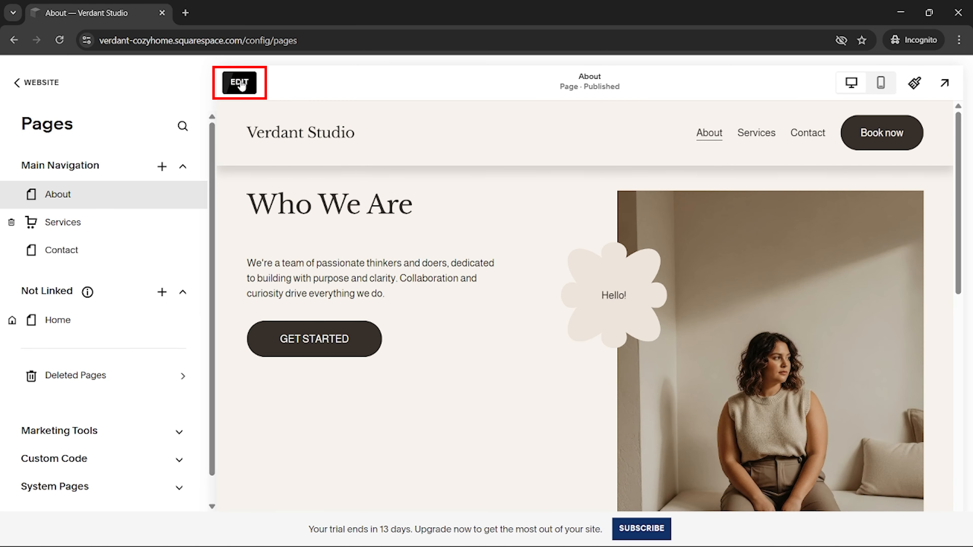
- Edit the About page and rewrite the paragraph under "Who We Are" with Squarespace AI, using a saved prompt from the clipboard history
{"action": "left_click", "coordinate": [240, 83]}
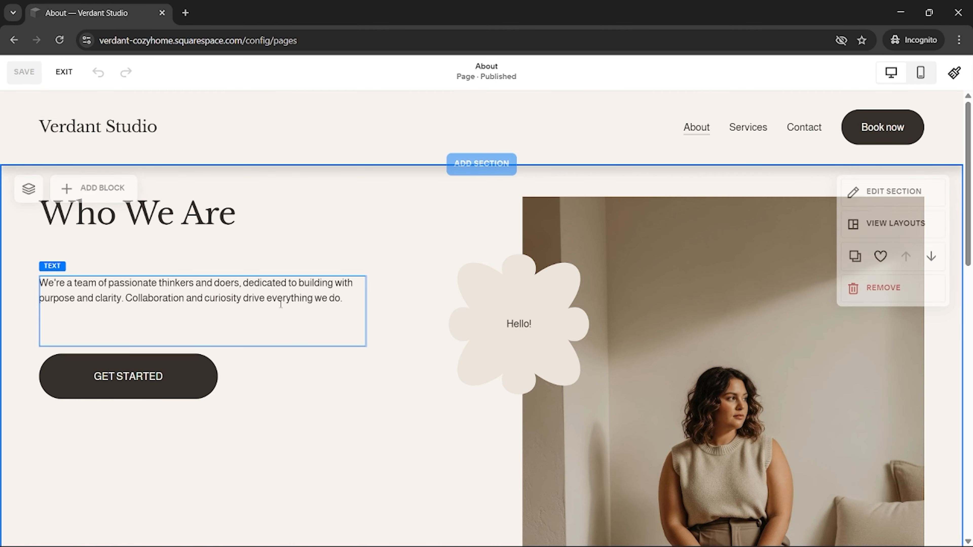
{"action": "left_click", "coordinate": [272, 300]}
{"action": "triple_click", "coordinate": [272, 301]}
{"action": "left_click", "coordinate": [52, 251]}
{"action": "key", "text": "super+v"}
{"action": "left_click", "coordinate": [200, 374]}
{"action": "key", "text": "Return"}
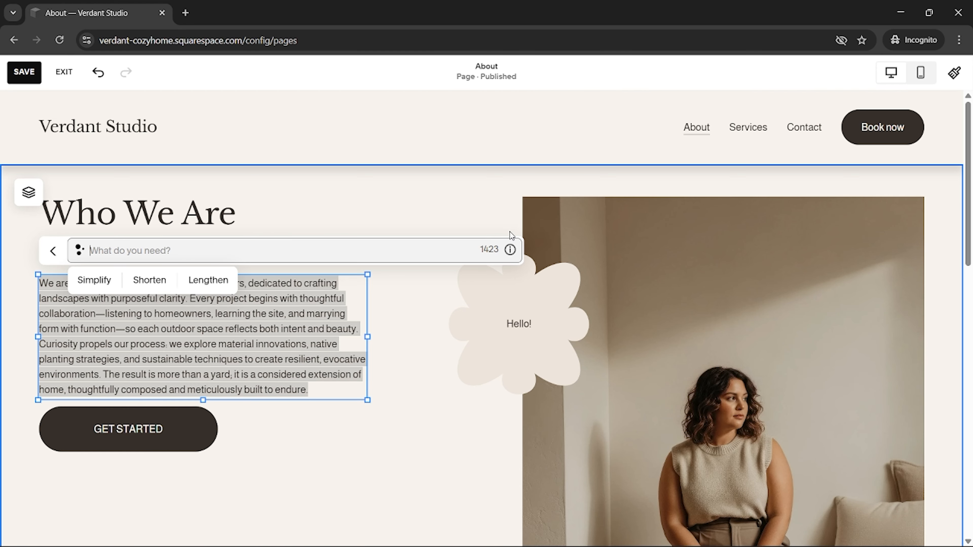
- Replace the About page's demo portrait with the library image unsplash-image-ZN9LhLYCVko.jpg and save the page
{"action": "left_click", "coordinate": [528, 226]}
{"action": "left_click", "coordinate": [541, 170]}
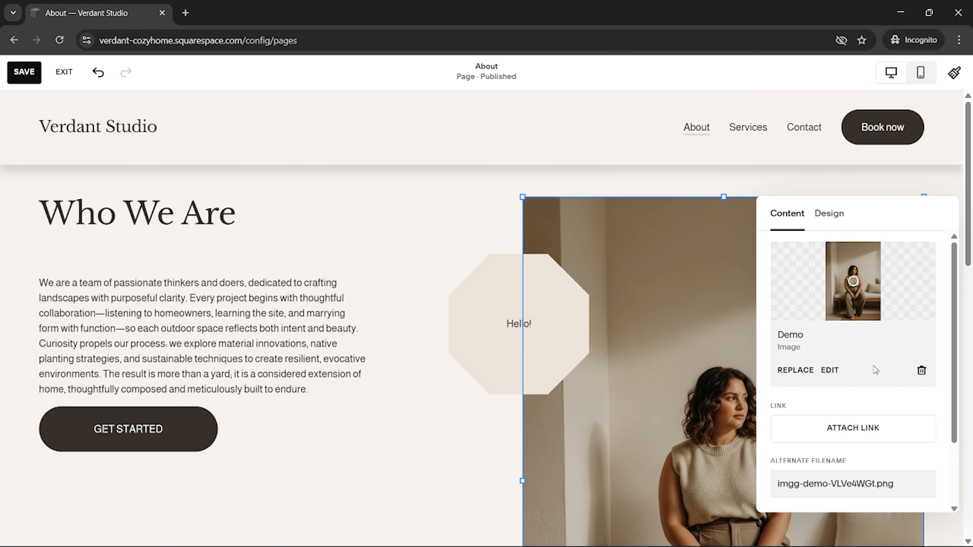
{"action": "left_click", "coordinate": [806, 375]}
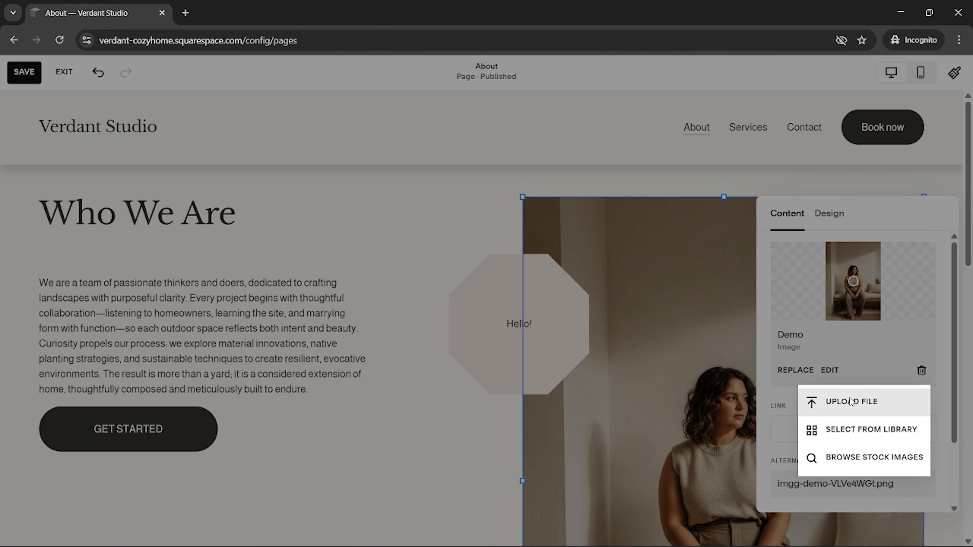
{"action": "left_click", "coordinate": [858, 426]}
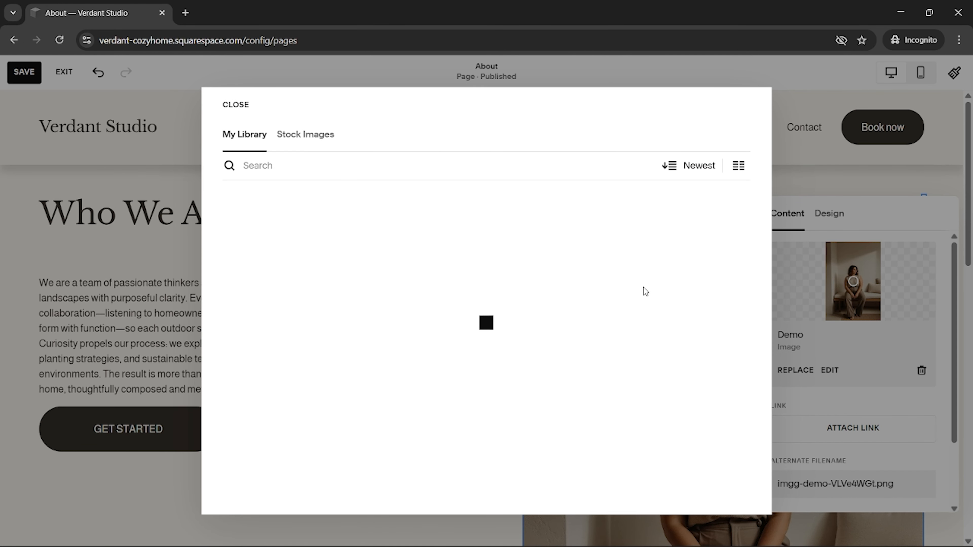
{"action": "left_click", "coordinate": [592, 325]}
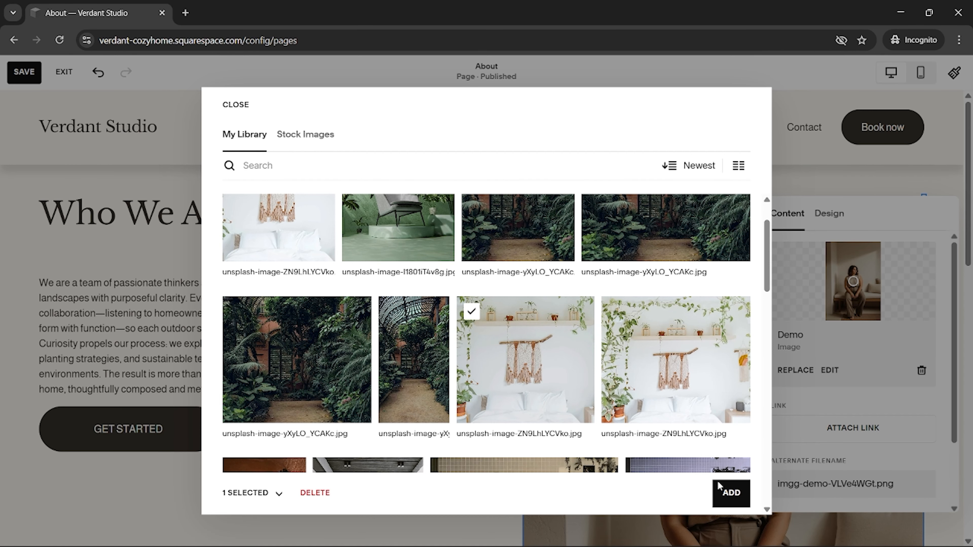
{"action": "left_click", "coordinate": [742, 498]}
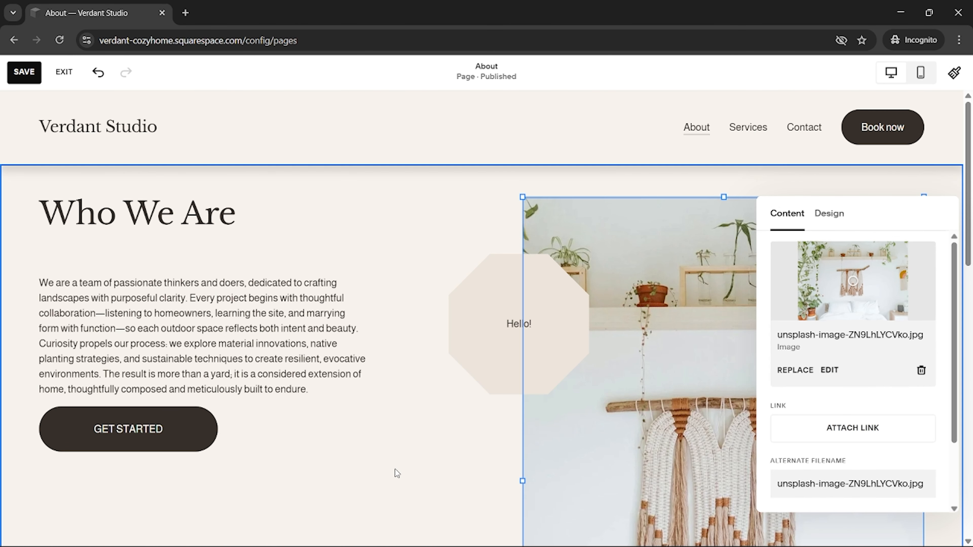
{"action": "scroll", "coordinate": [419, 454], "scroll_direction": "down", "scroll_amount": 3}
{"action": "left_click", "coordinate": [23, 72]}
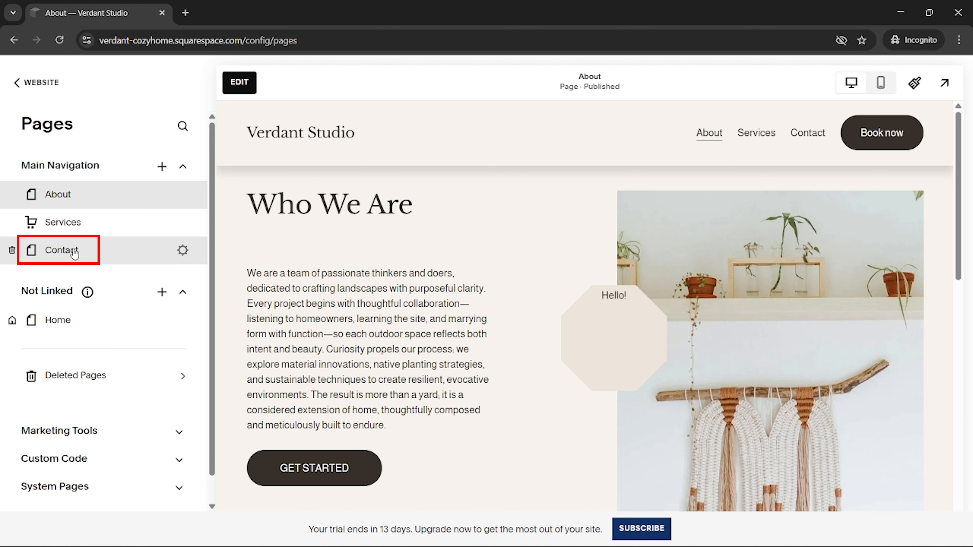
- Edit the Contact page and replace its watering can image with the library image unsplash-image-XbWGyb3wqTI.jpg
{"action": "left_click", "coordinate": [74, 252]}
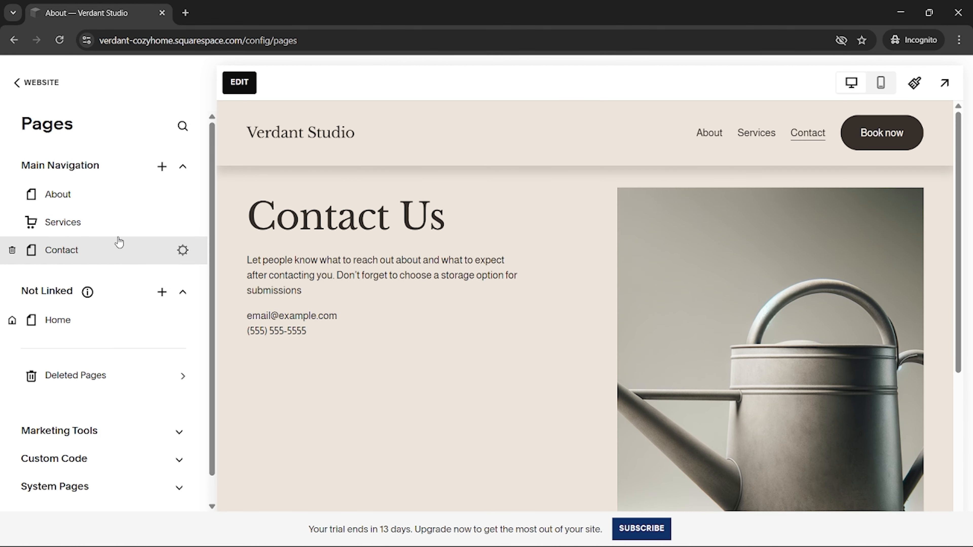
{"action": "left_click", "coordinate": [252, 79]}
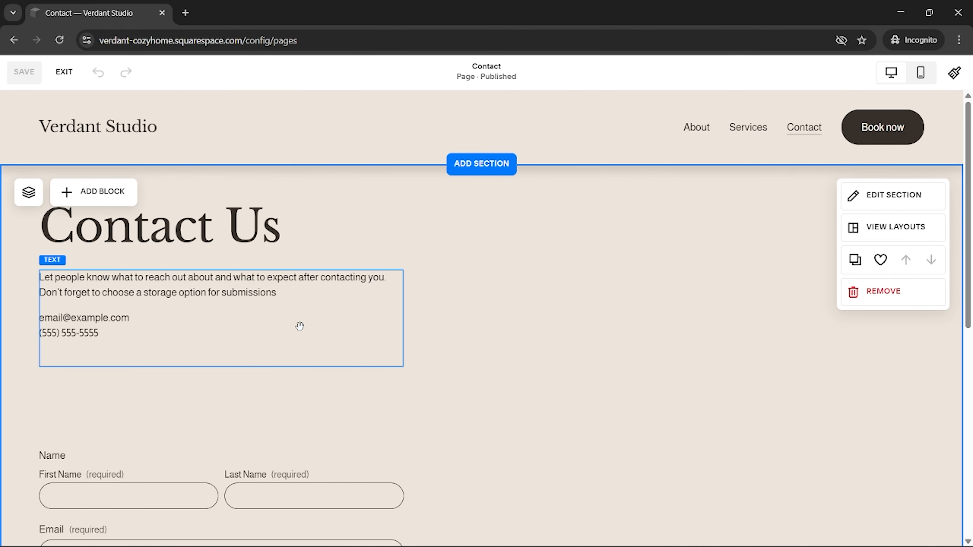
{"action": "left_click", "coordinate": [559, 230]}
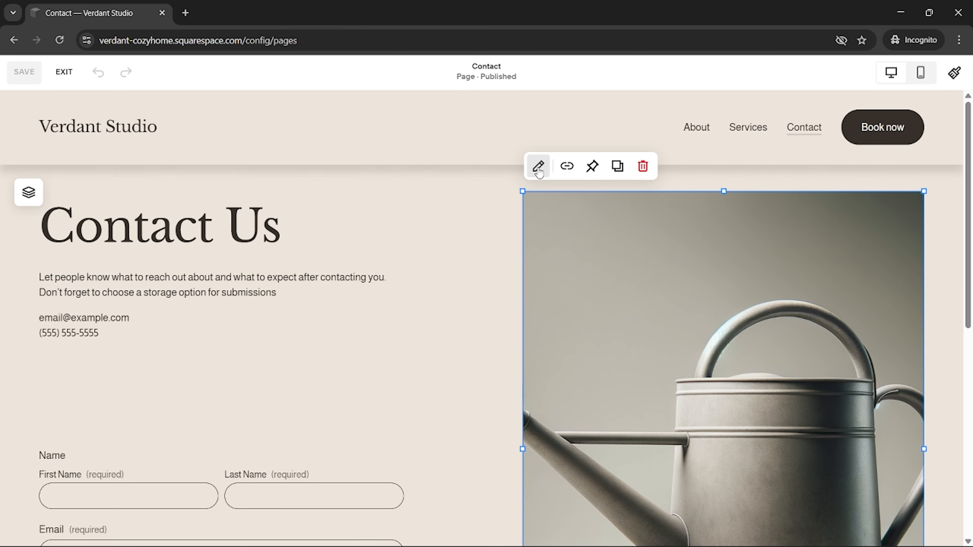
{"action": "left_click", "coordinate": [539, 169]}
{"action": "left_click", "coordinate": [793, 366]}
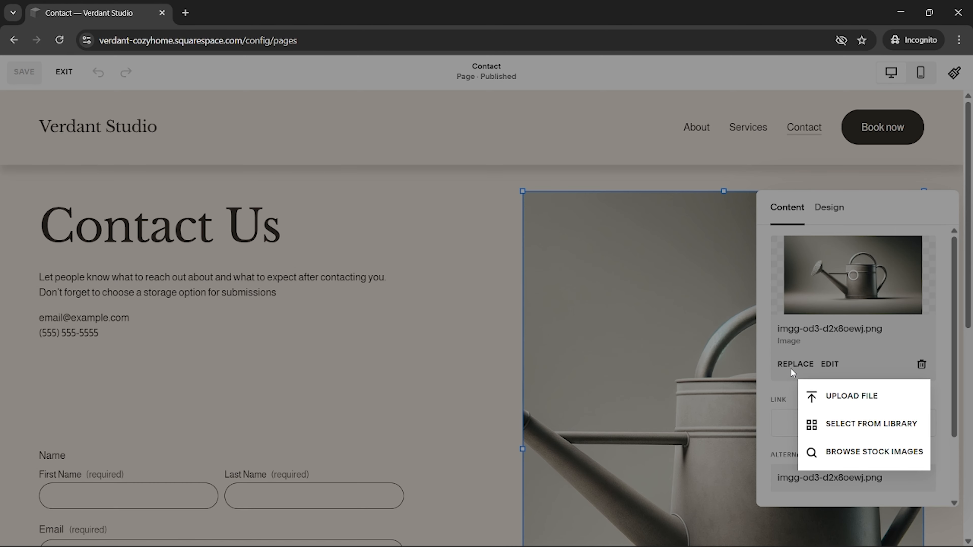
{"action": "left_click", "coordinate": [857, 424]}
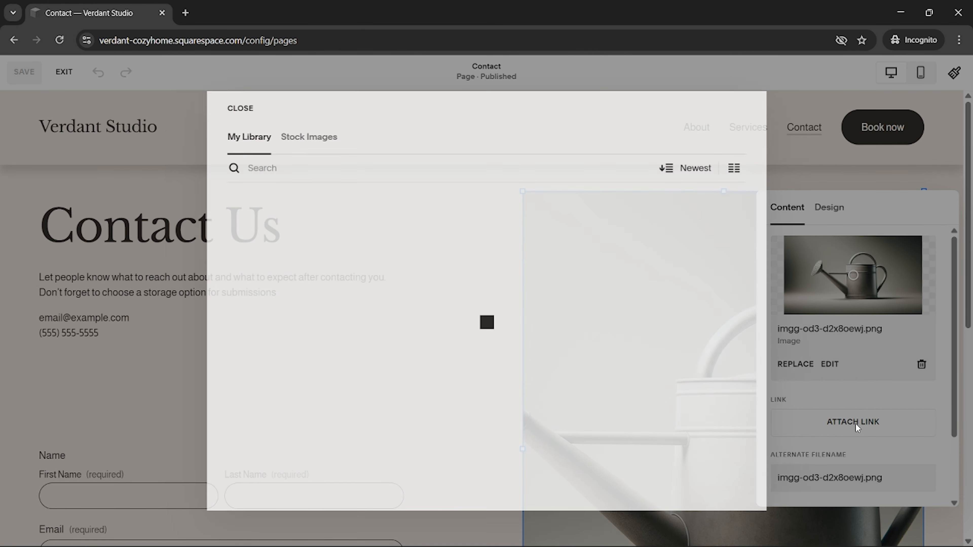
{"action": "scroll", "coordinate": [395, 391], "scroll_direction": "down", "scroll_amount": 5}
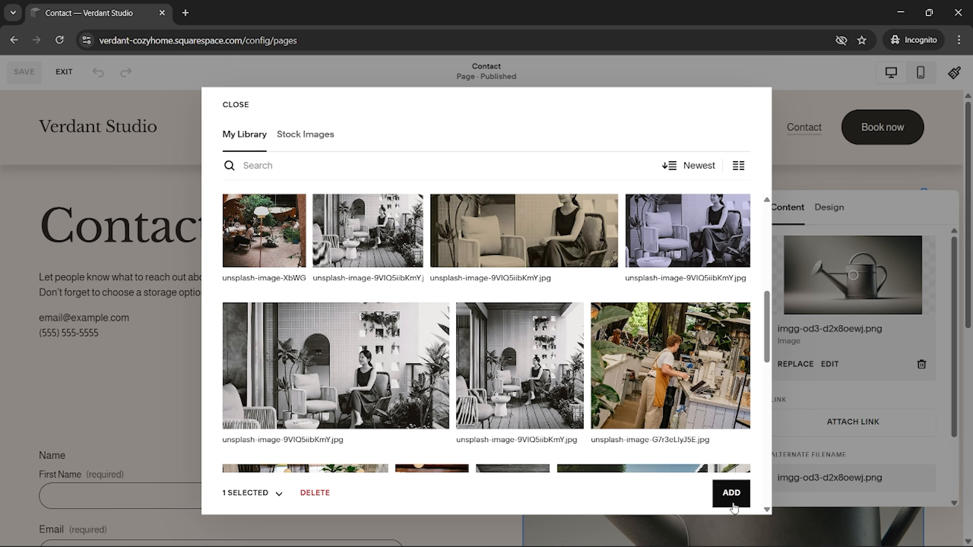
{"action": "left_click", "coordinate": [731, 494]}
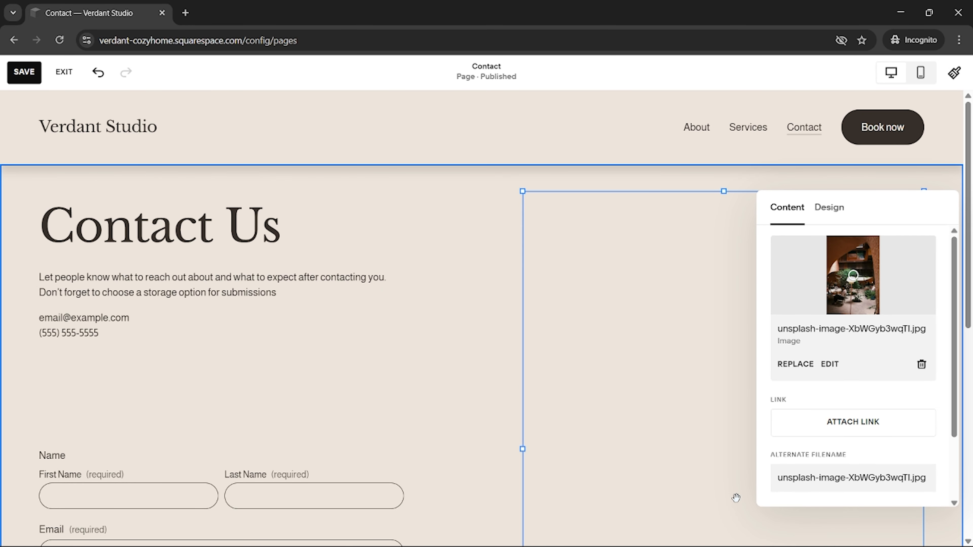
{"action": "left_click", "coordinate": [446, 365]}
{"action": "scroll", "coordinate": [446, 366], "scroll_direction": "down", "scroll_amount": 5}
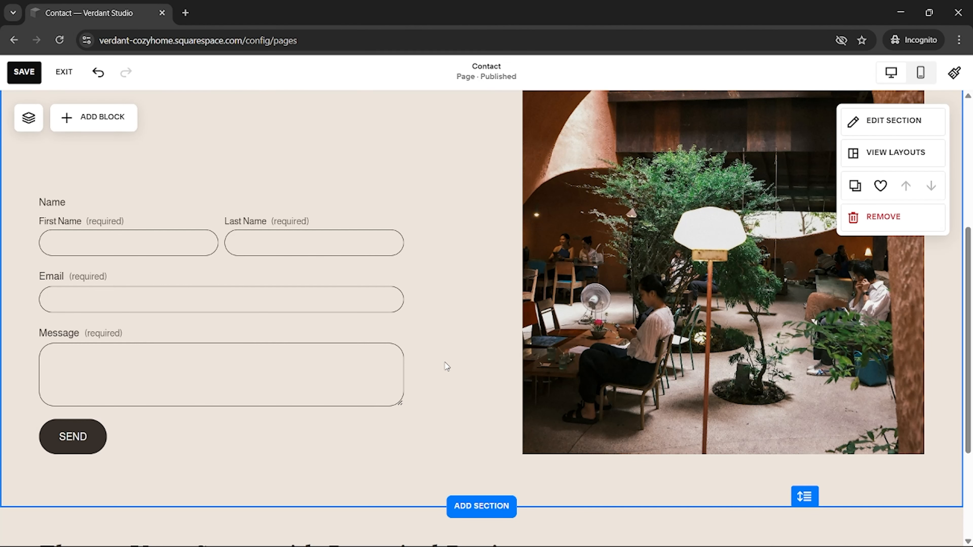
{"action": "scroll", "coordinate": [445, 365], "scroll_direction": "up", "scroll_amount": 5}
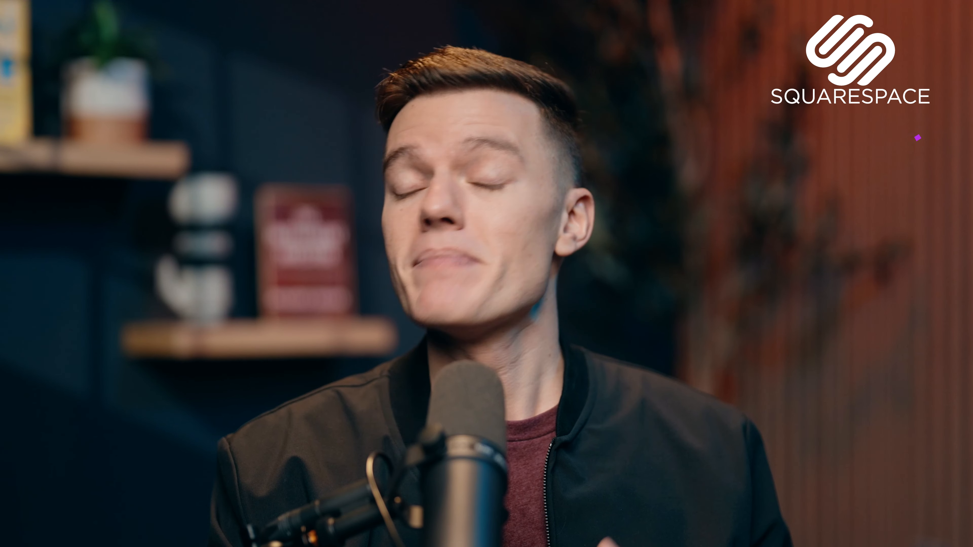